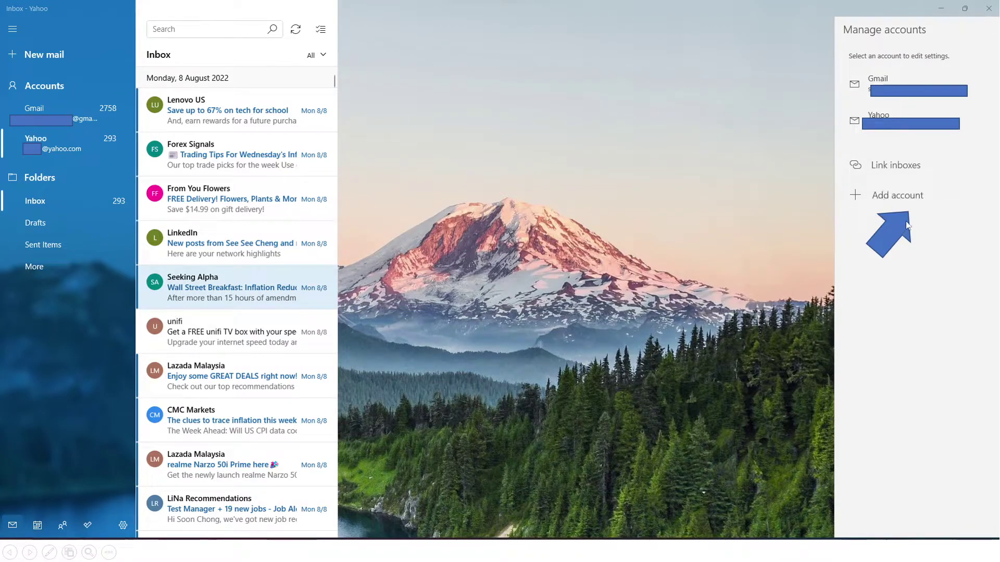
Add a new email account and pick Yahoo! as its type.
{"action": "left_click", "coordinate": [898, 195]}
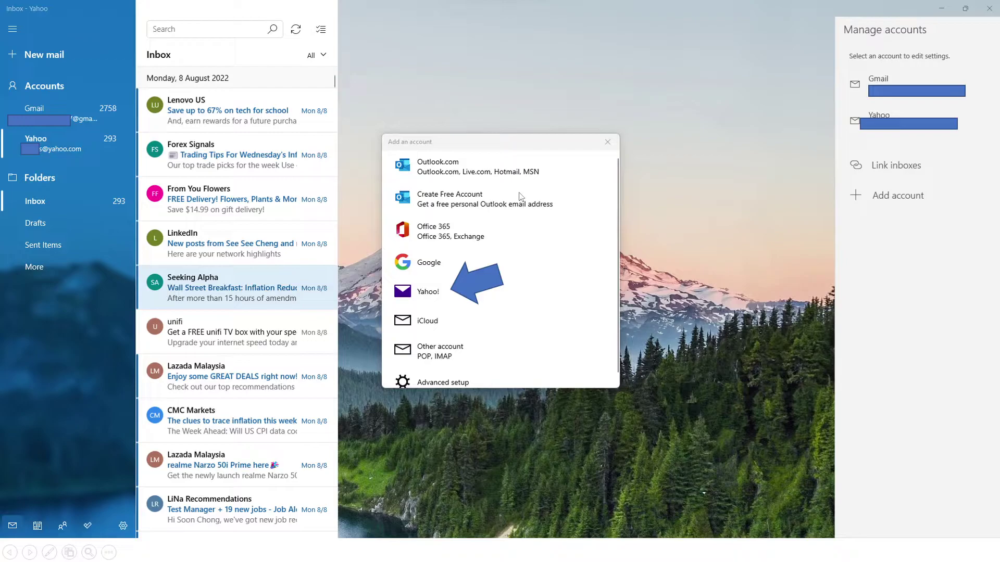
{"action": "left_click", "coordinate": [430, 297]}
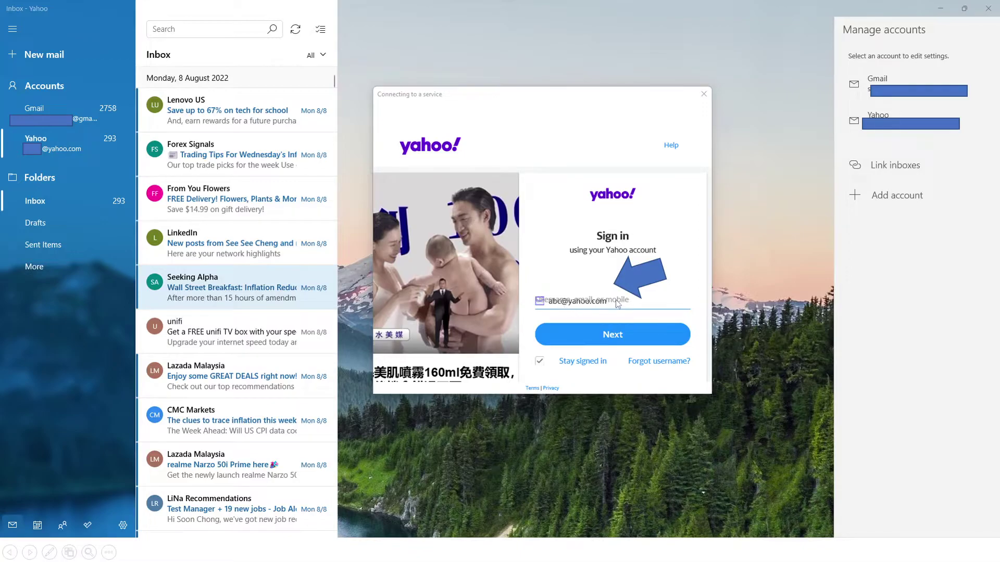
Submit the Yahoo address and wait through the blank panel for the Enter password page.
{"action": "left_click", "coordinate": [610, 333]}
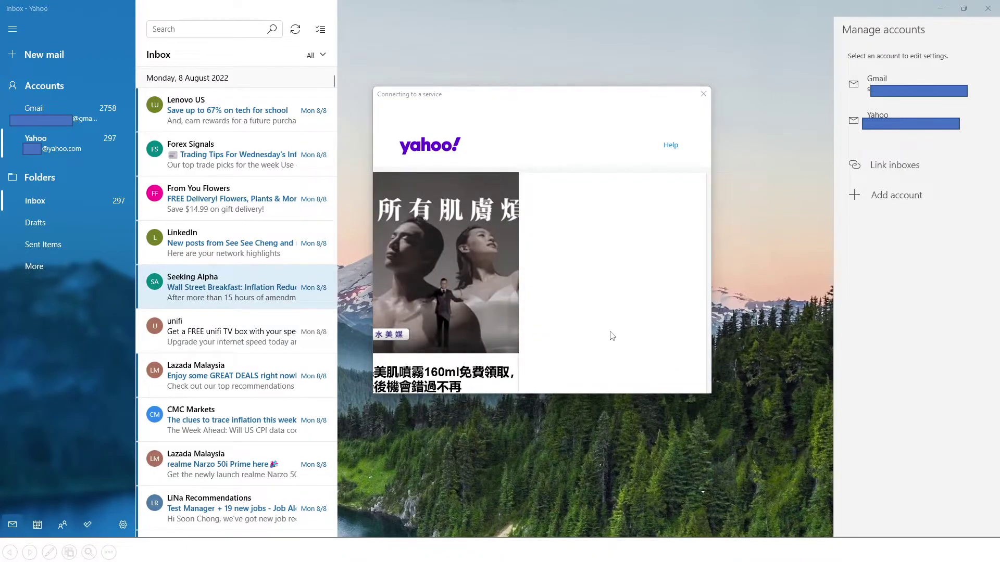